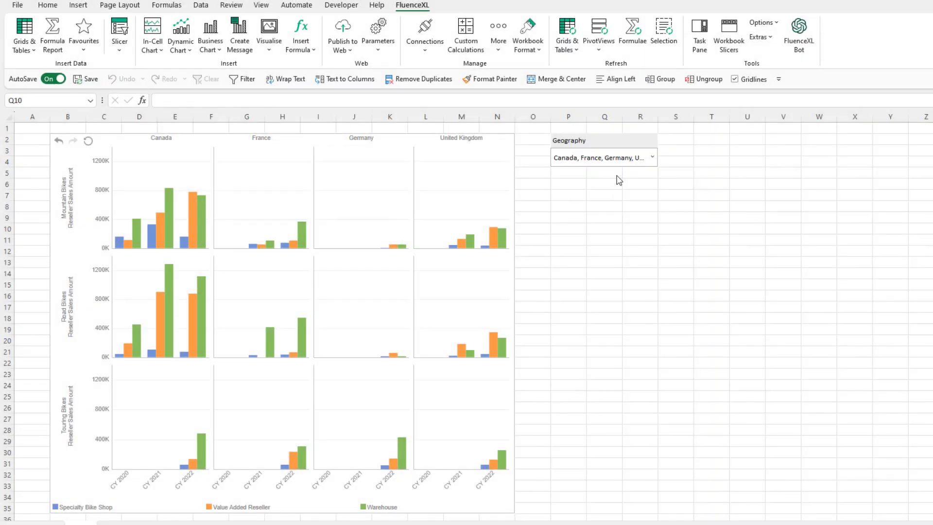
Filter the Geography slicer to drop Germany, United Kingdom and France and add United States.
click(622, 159)
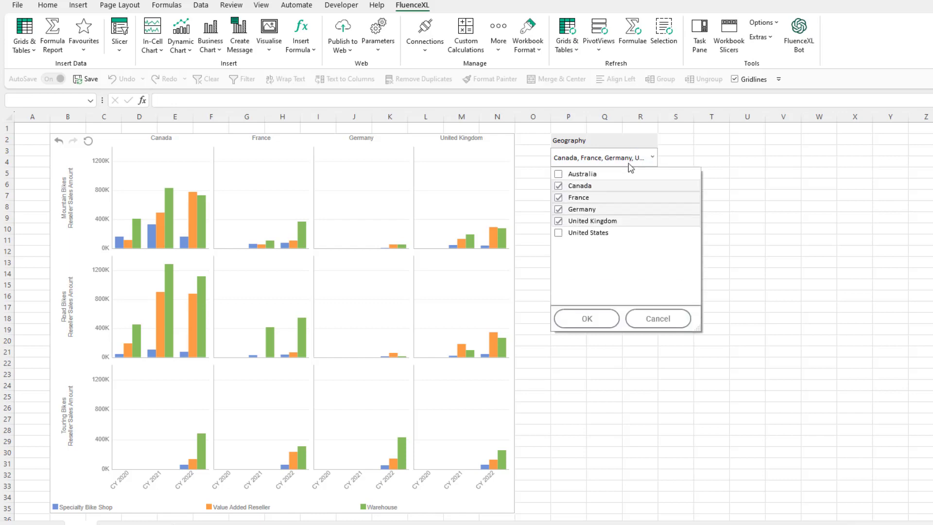
click(562, 210)
click(600, 321)
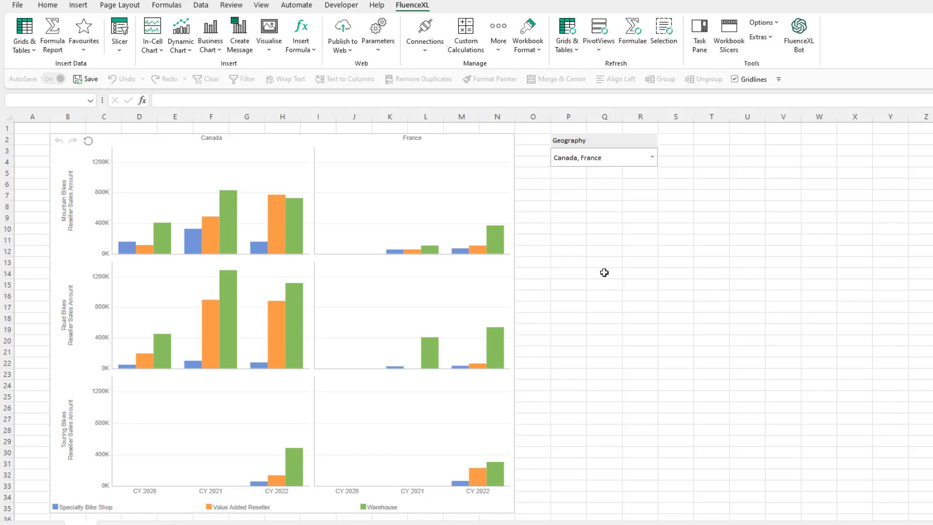
click(627, 160)
click(564, 198)
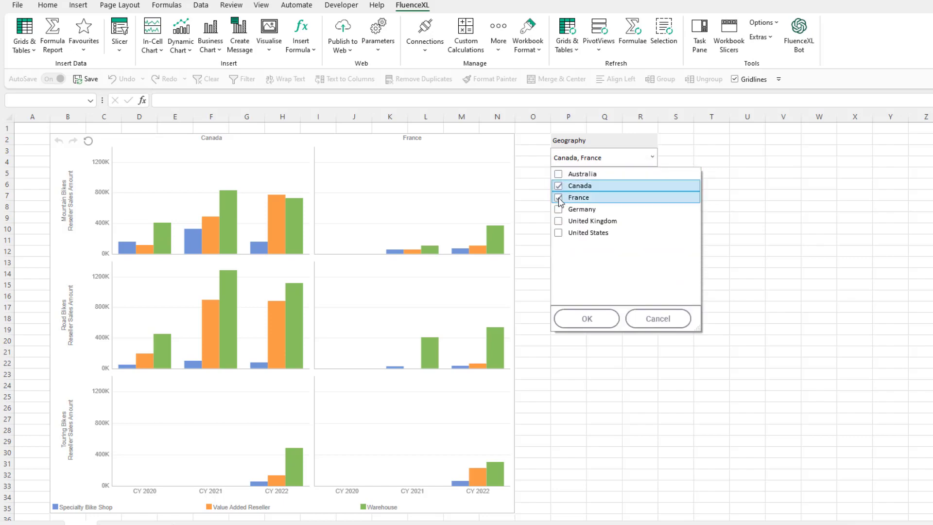
click(560, 235)
click(585, 317)
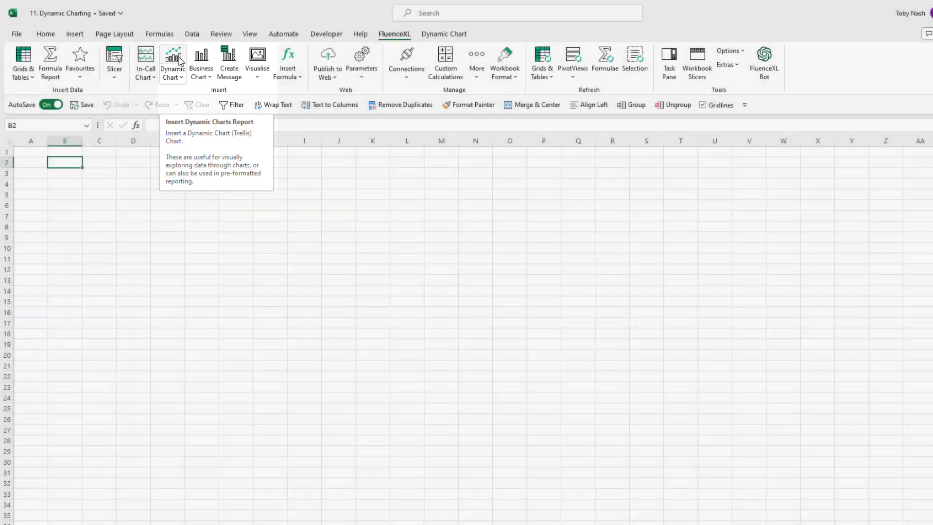
Insert a FluenceXL dynamic chart showing Reseller Sales Amount by fiscal year.
click(173, 60)
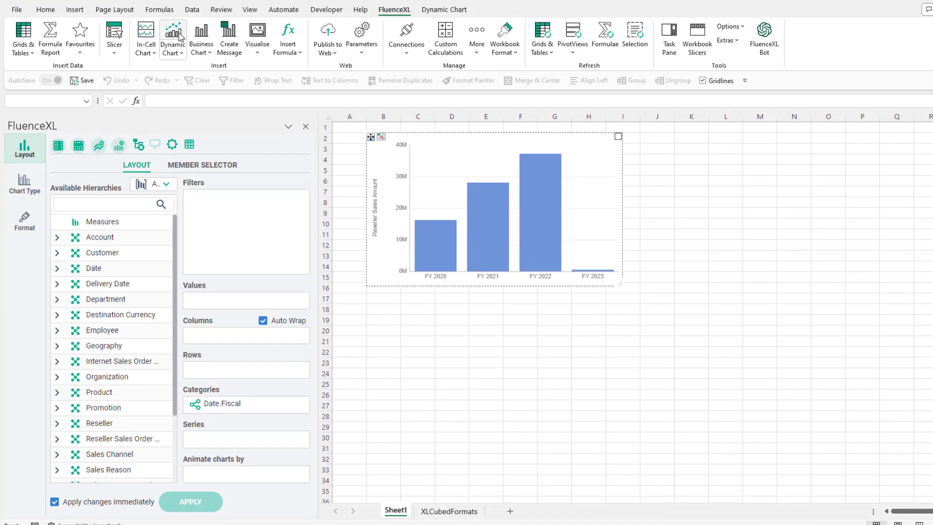
Fit the chart to the range B2:N35 and turn off its Move/Size option.
click(381, 137)
drag(397, 147, 797, 490)
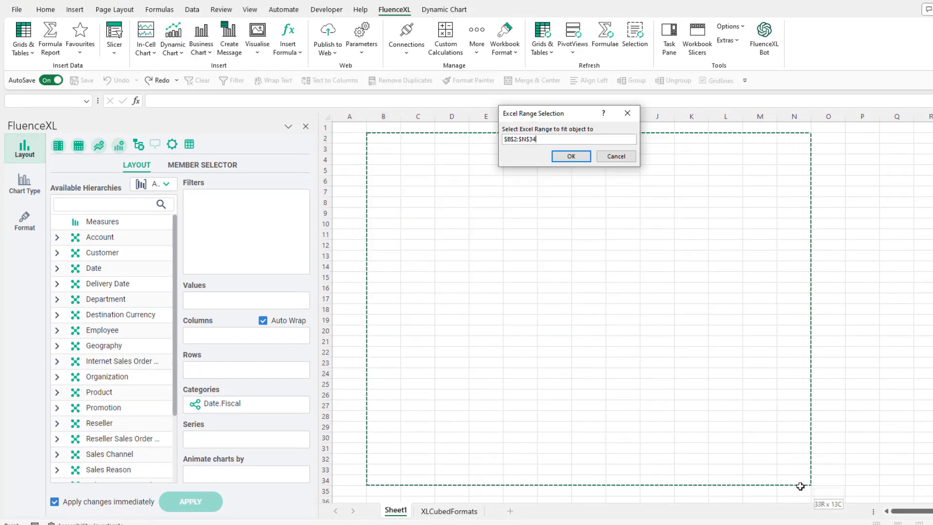
click(571, 156)
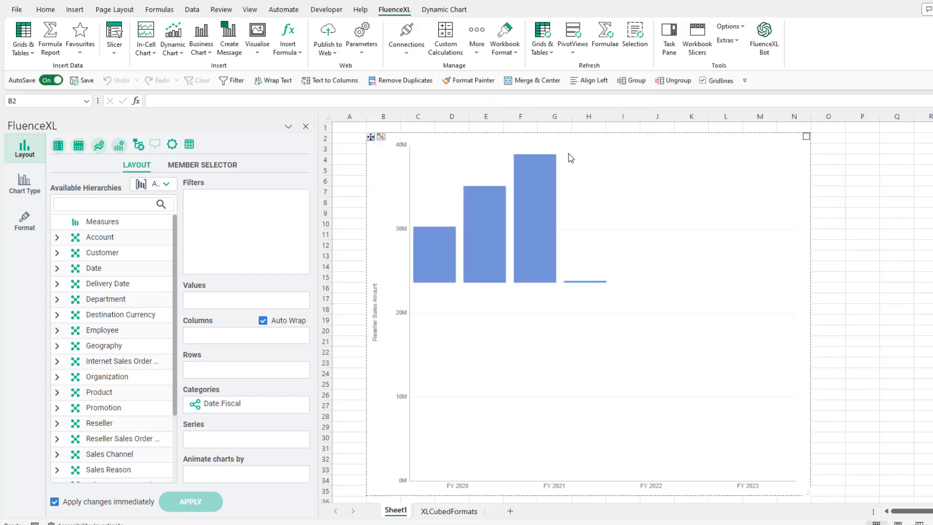
right_click(571, 158)
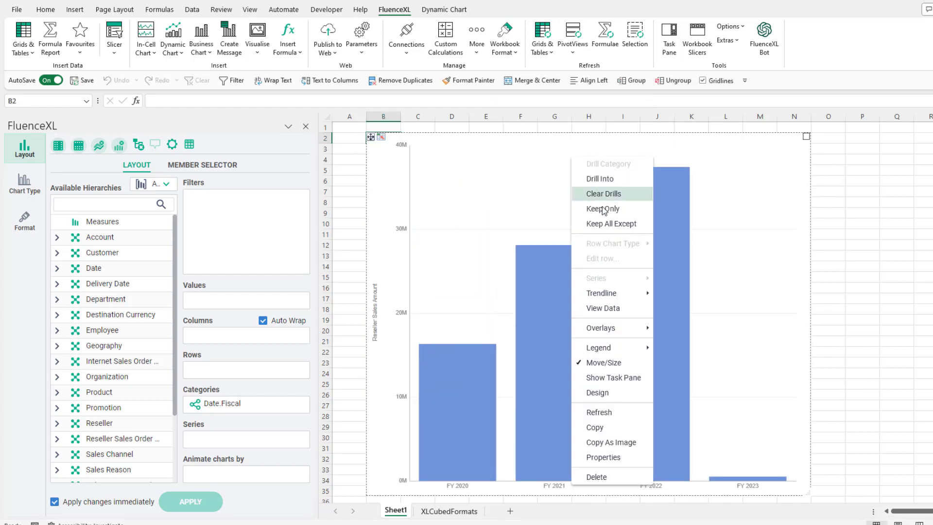
click(617, 365)
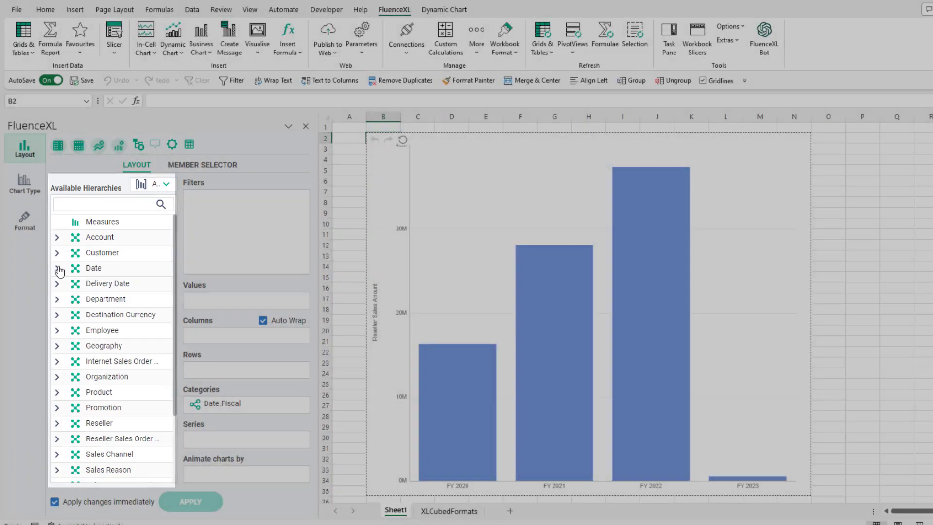
Use Date.Calendar as the chart categories, restricted to CY 2020, CY 2021 and CY 2022.
click(58, 269)
drag(101, 300, 218, 405)
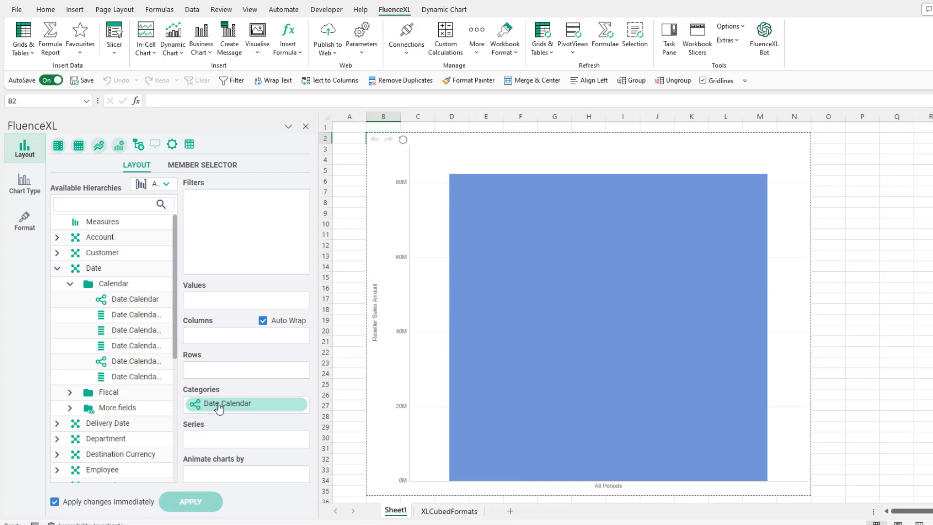
click(217, 403)
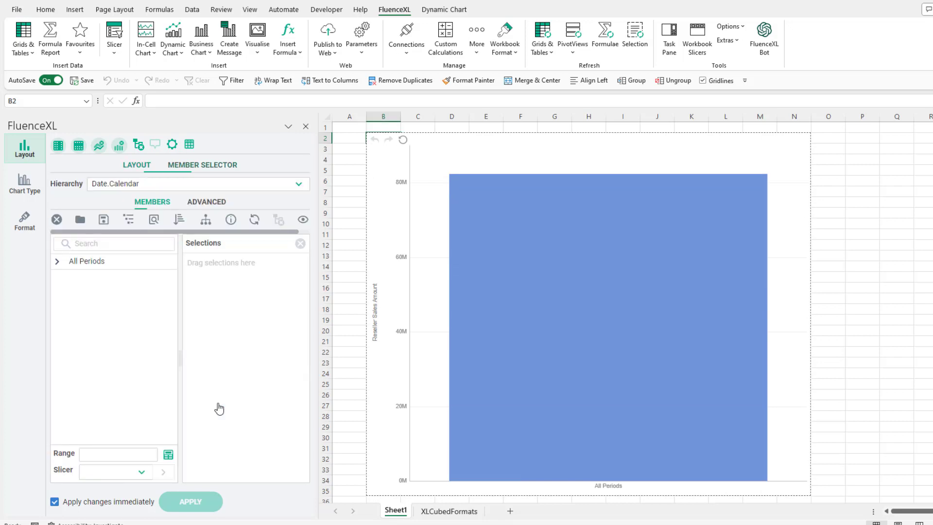
click(58, 262)
click(115, 386)
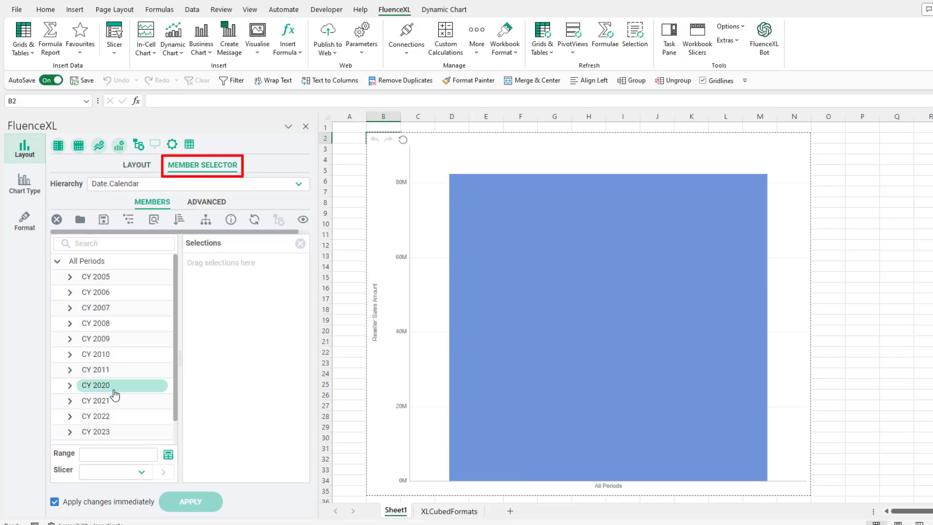
shift+click(116, 417)
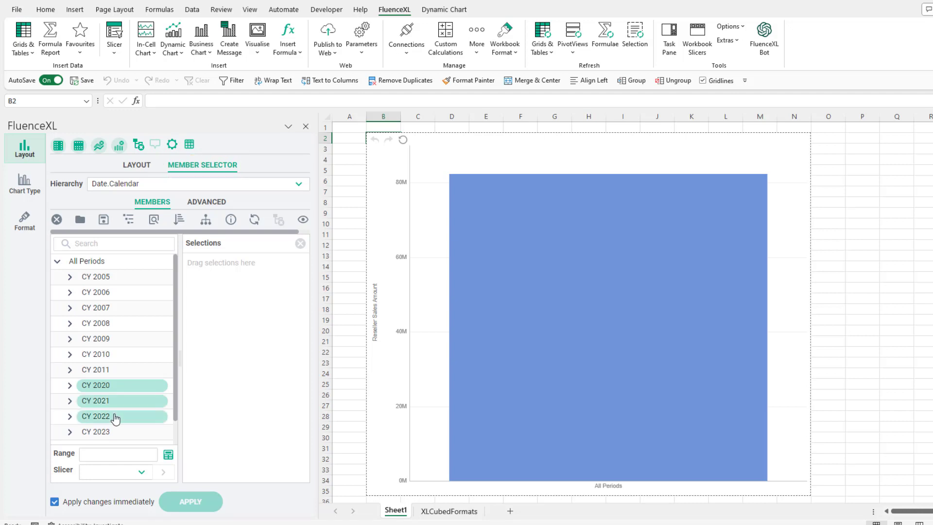
drag(115, 417, 219, 404)
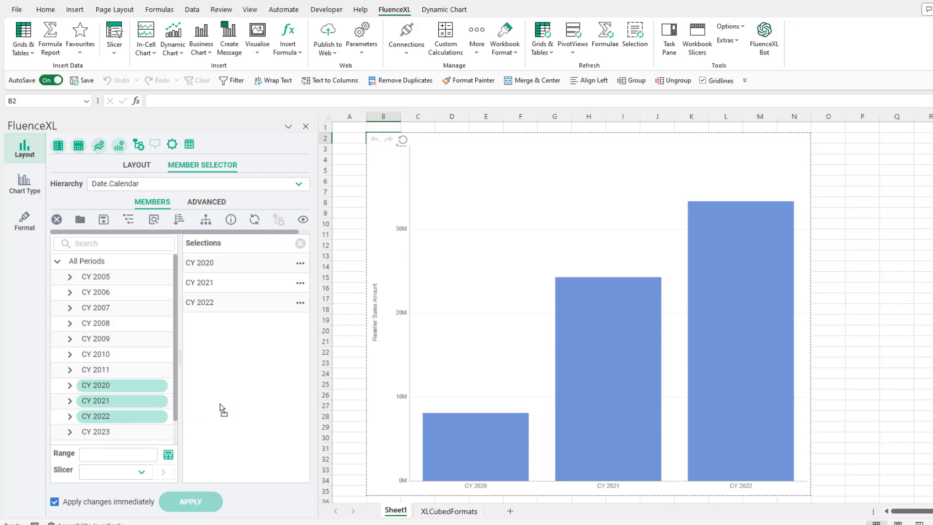
Put Geography in Columns at the Country level, giving six panels from Australia to United States.
click(131, 167)
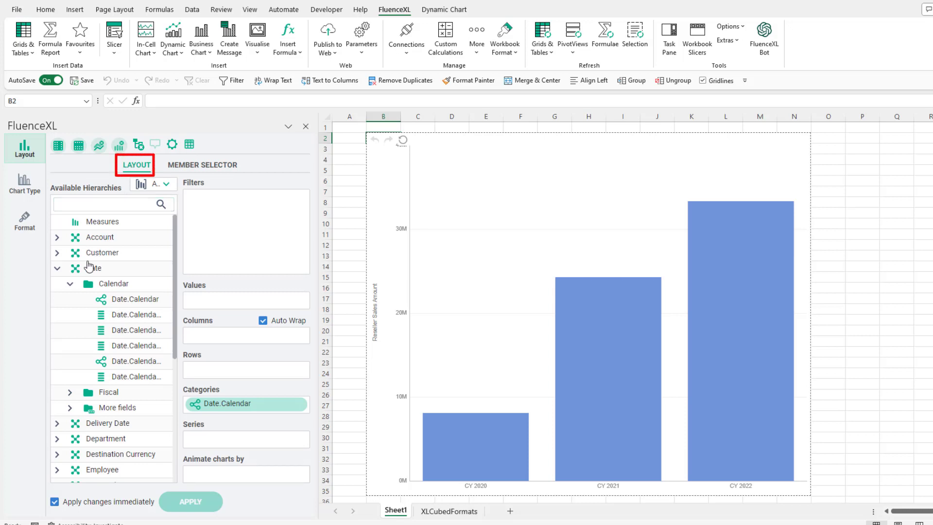
click(57, 268)
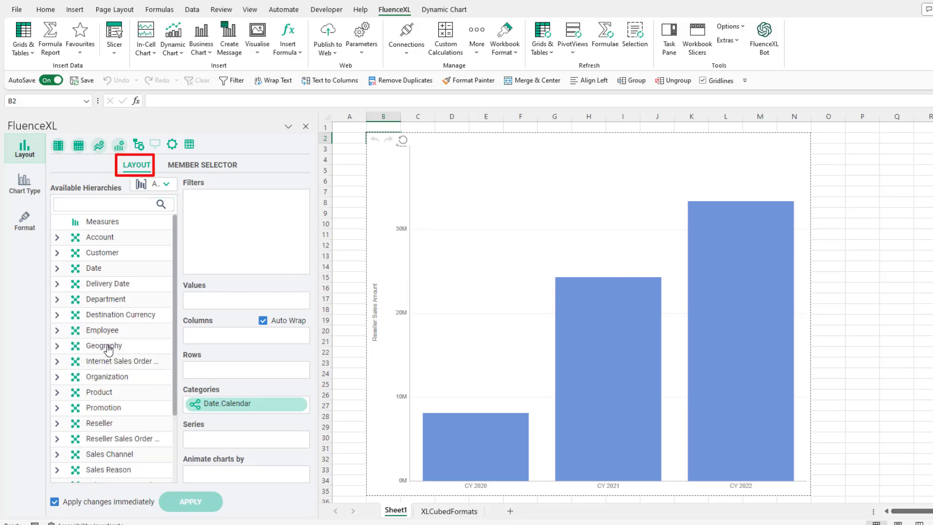
drag(108, 349, 233, 340)
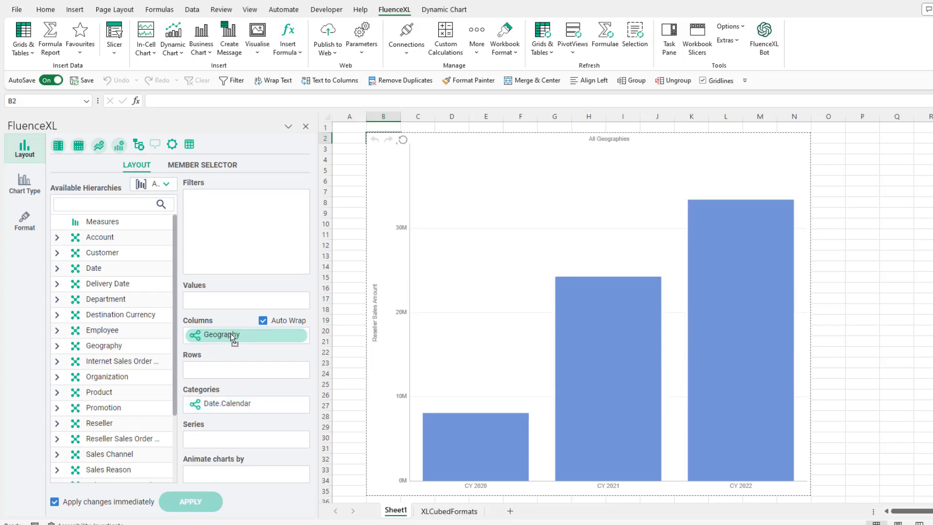
double_click(232, 339)
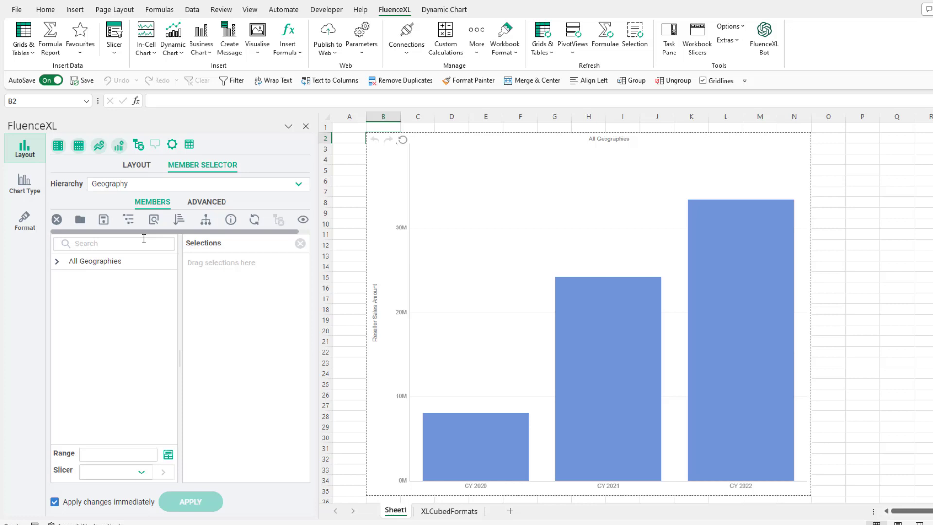
click(129, 220)
drag(98, 276, 220, 285)
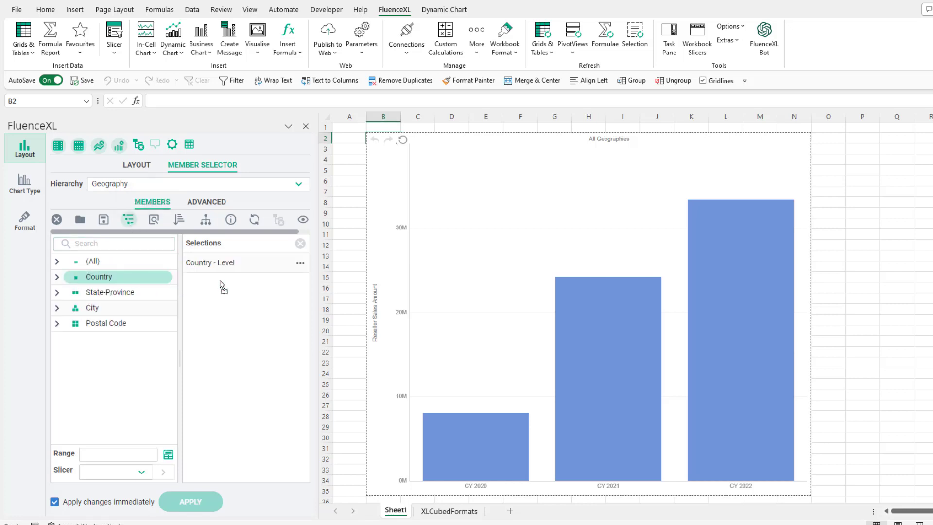
click(128, 219)
click(128, 167)
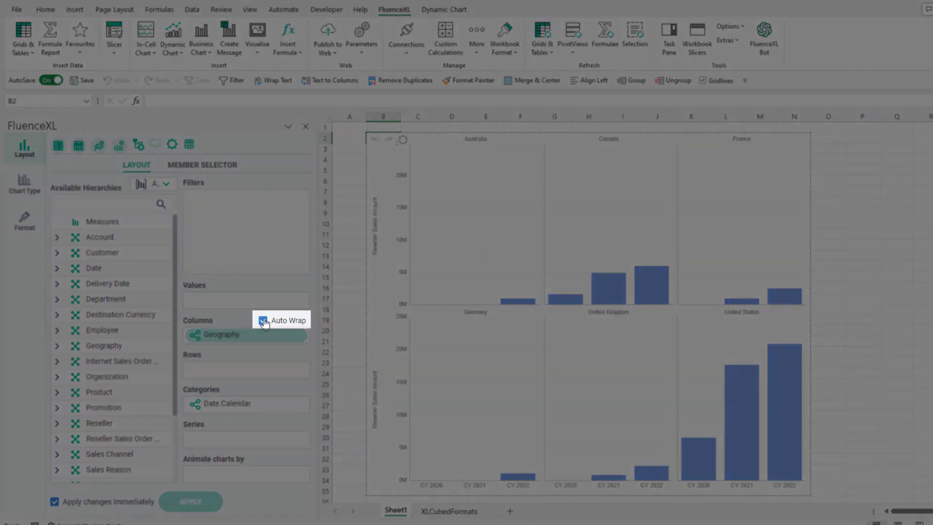
Turn off Auto Wrap for Columns so the country panels sit in one row.
click(263, 320)
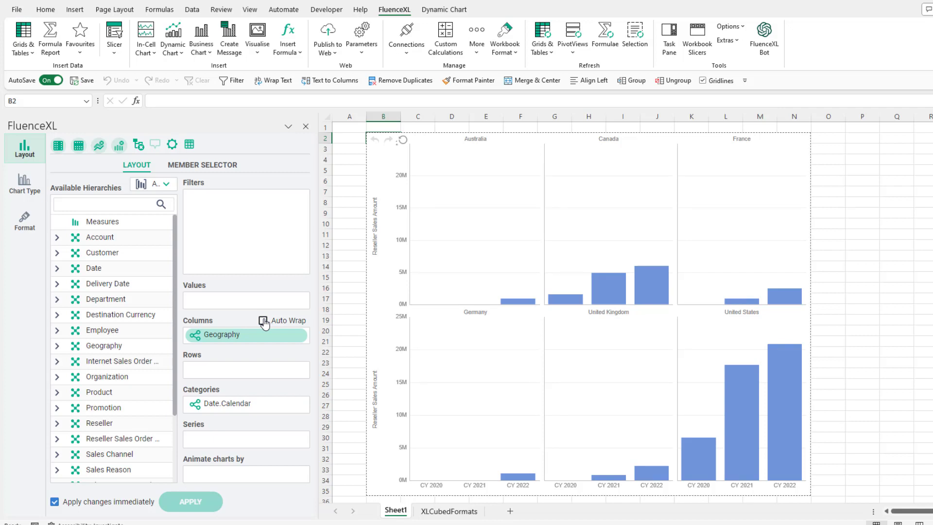
click(263, 321)
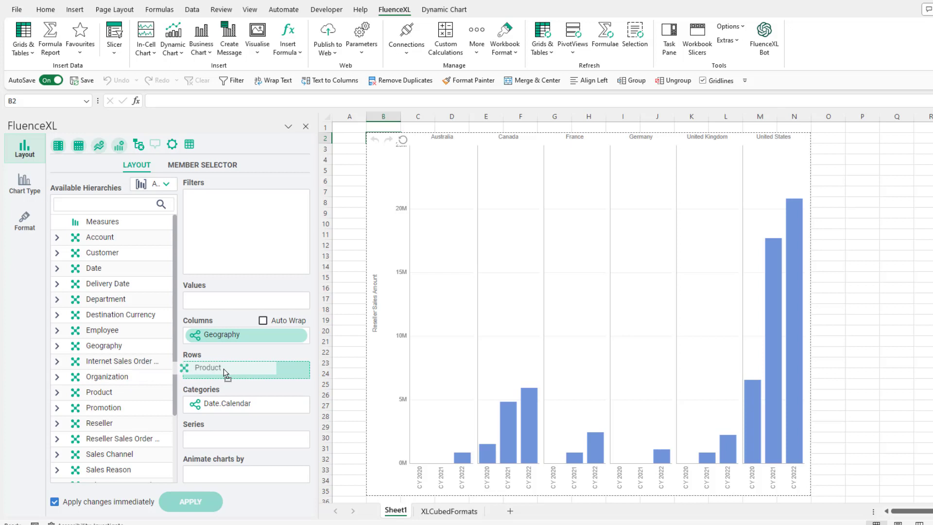
Add Product Categories as rows using Bikes' children: Mountain, Road and Touring Bikes.
drag(115, 398, 223, 368)
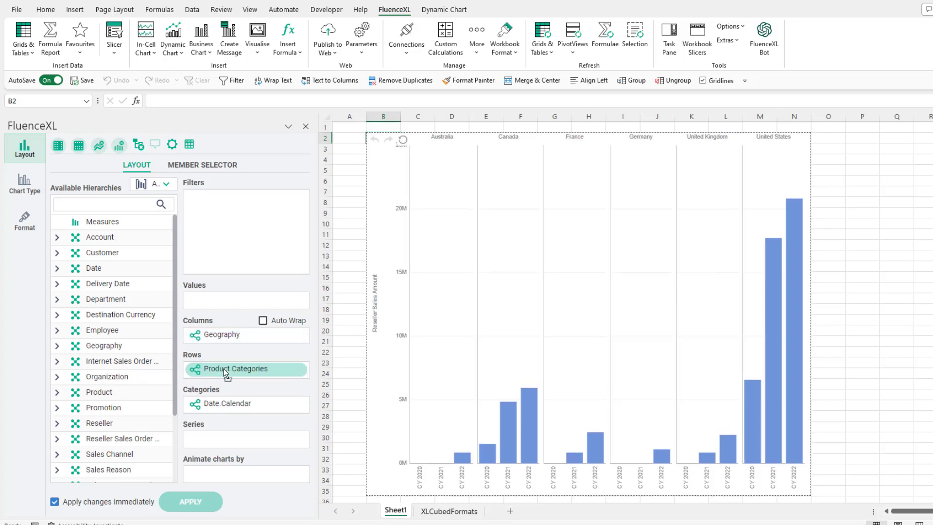
double_click(224, 369)
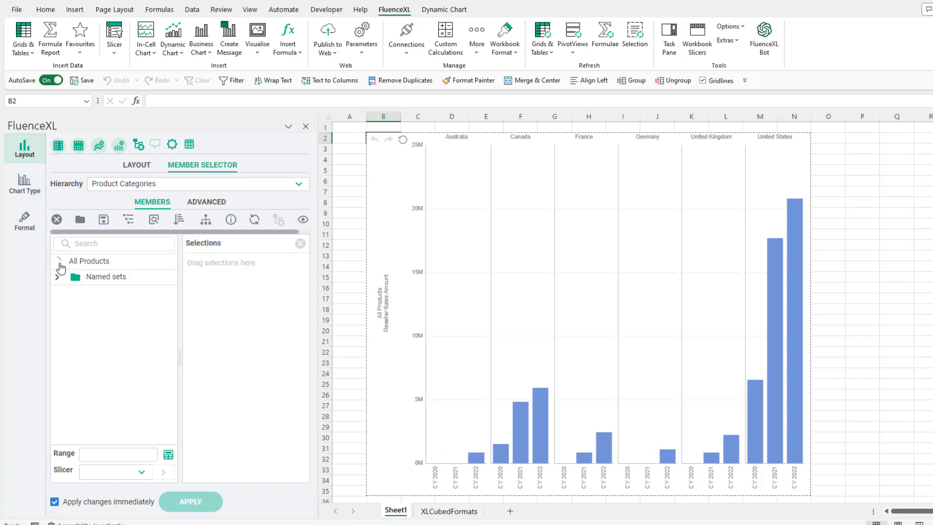
click(57, 261)
click(70, 293)
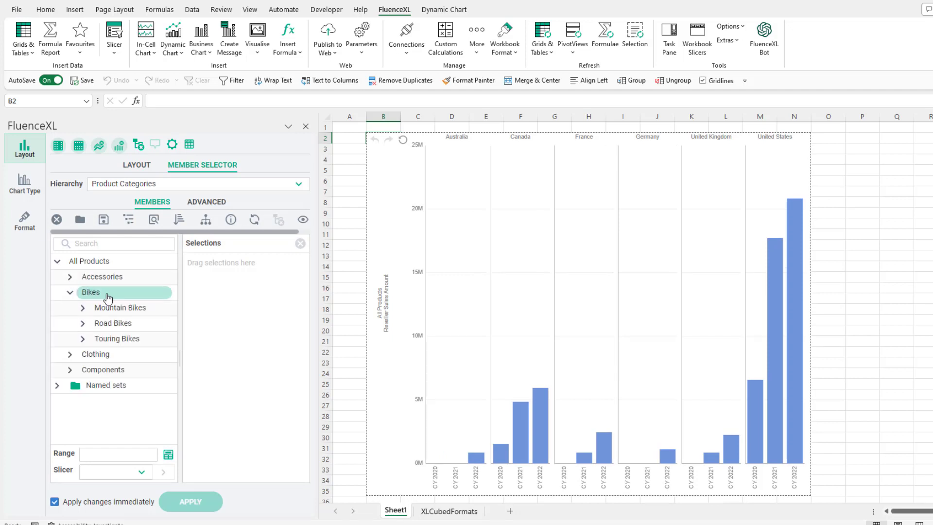
drag(80, 294, 233, 290)
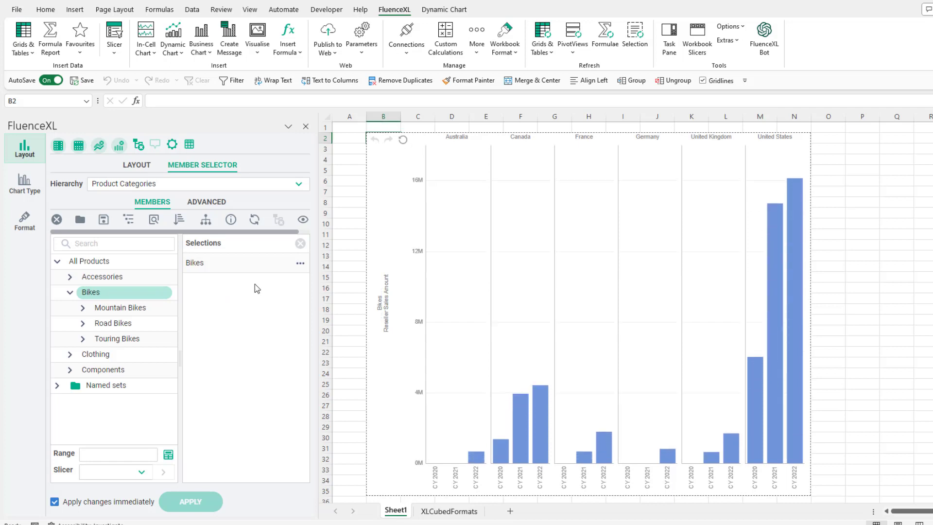
click(300, 264)
click(247, 293)
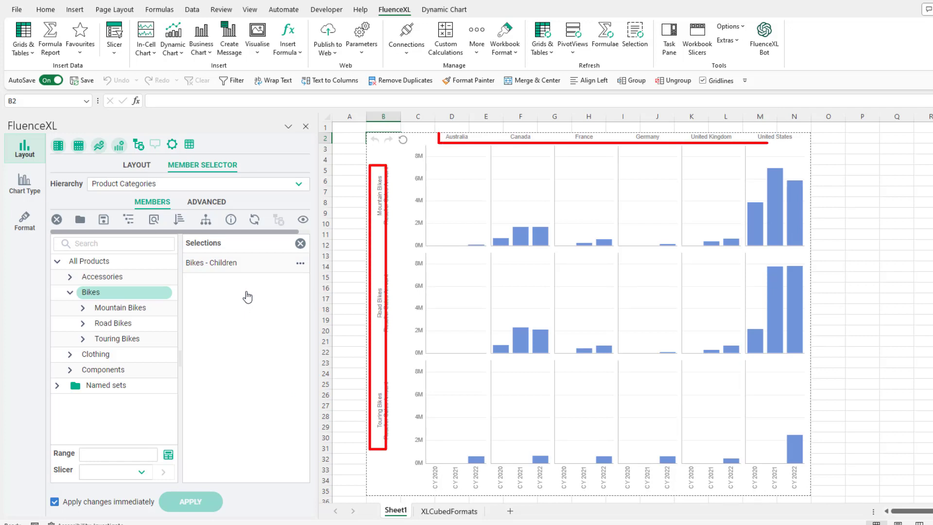
Add Reseller Type as the series at its Business Type level.
click(137, 166)
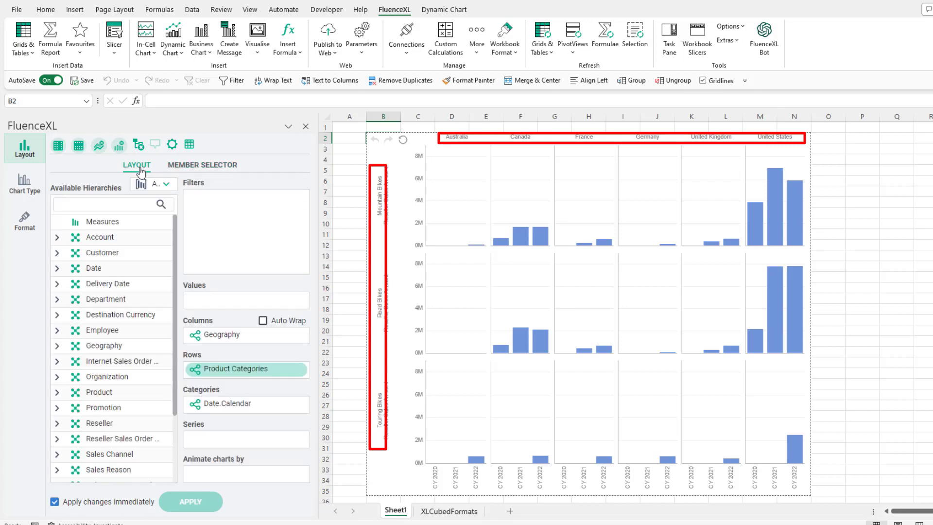
drag(102, 423, 210, 440)
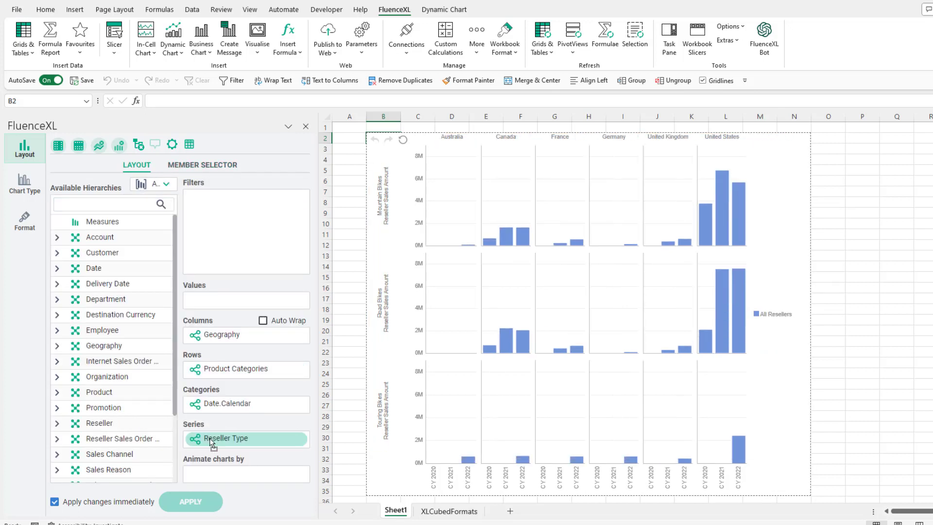
double_click(211, 439)
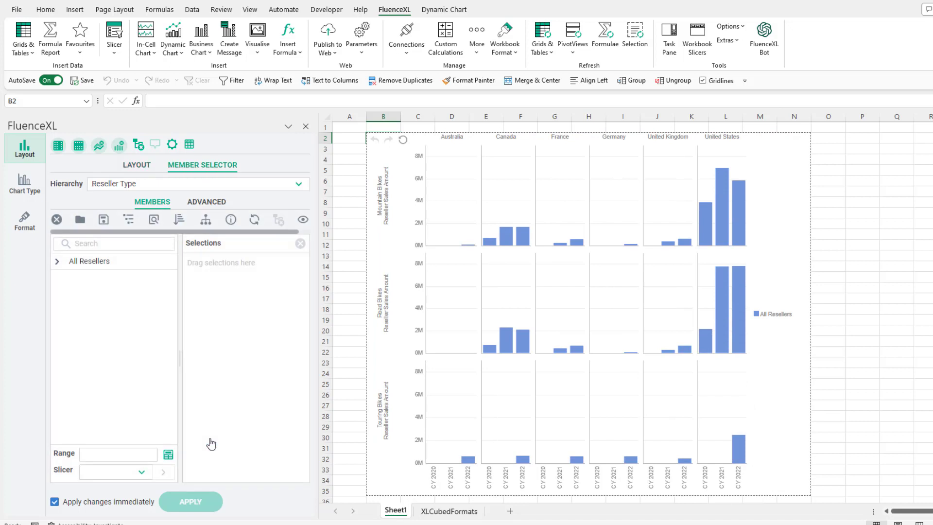
click(128, 219)
drag(129, 277, 243, 292)
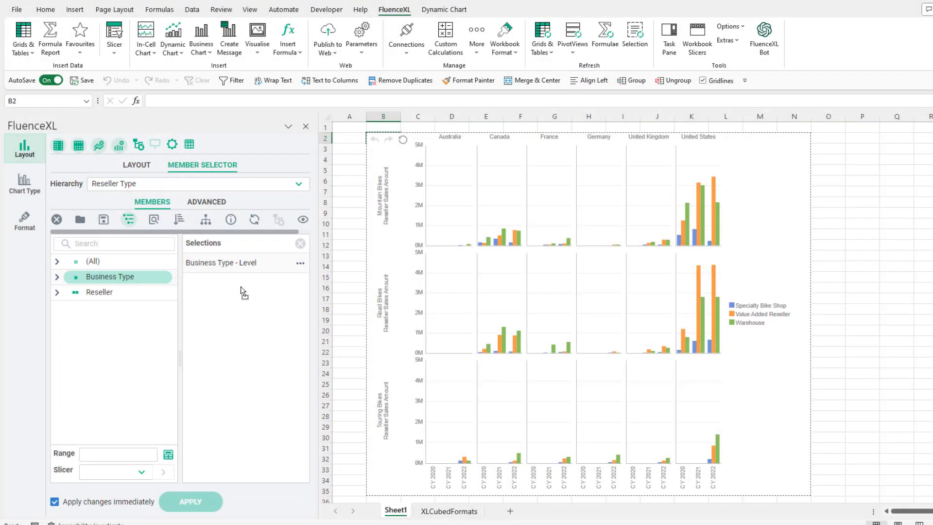
Place the legend at the bottom and shrink its height to a thin strip.
right_click(855, 256)
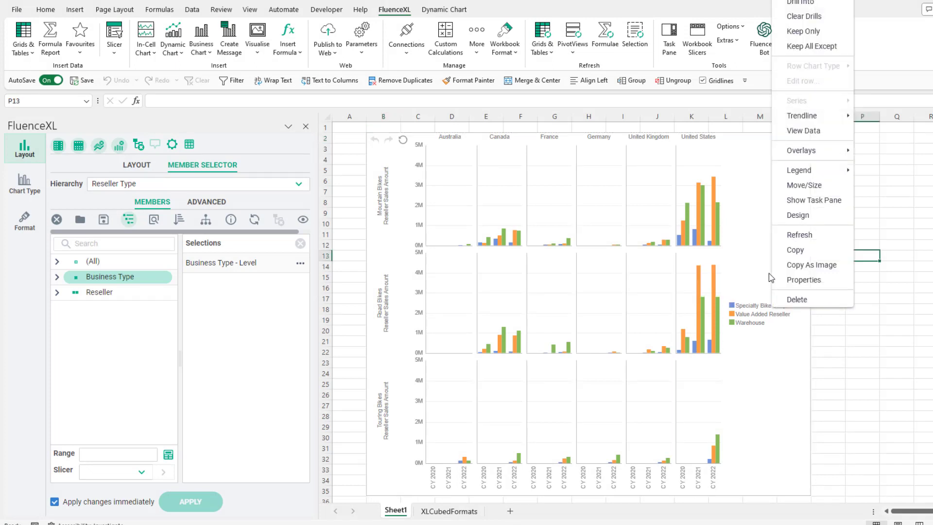
mouse_move(800, 170)
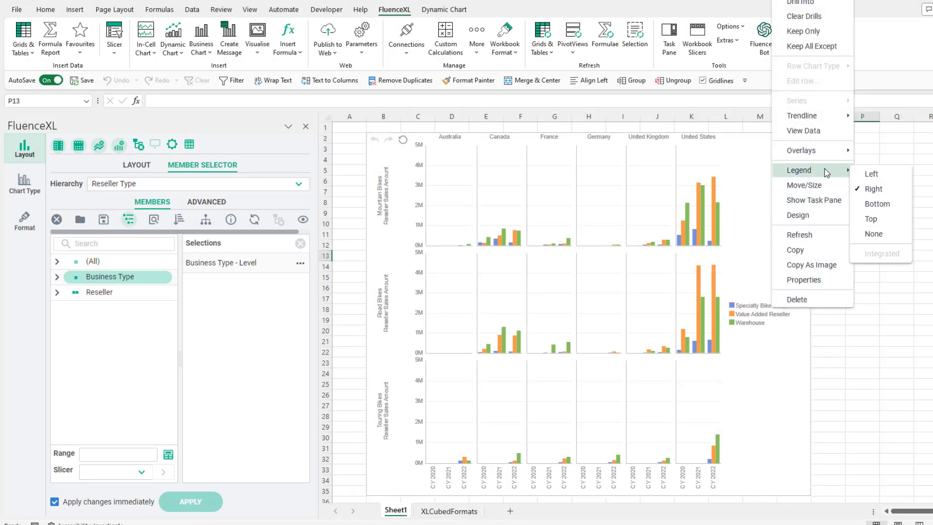
click(874, 203)
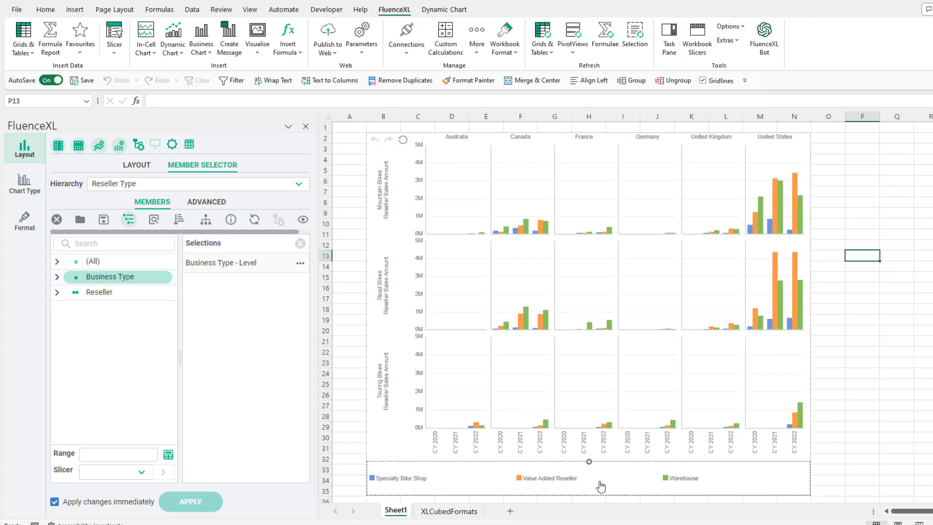
click(26, 221)
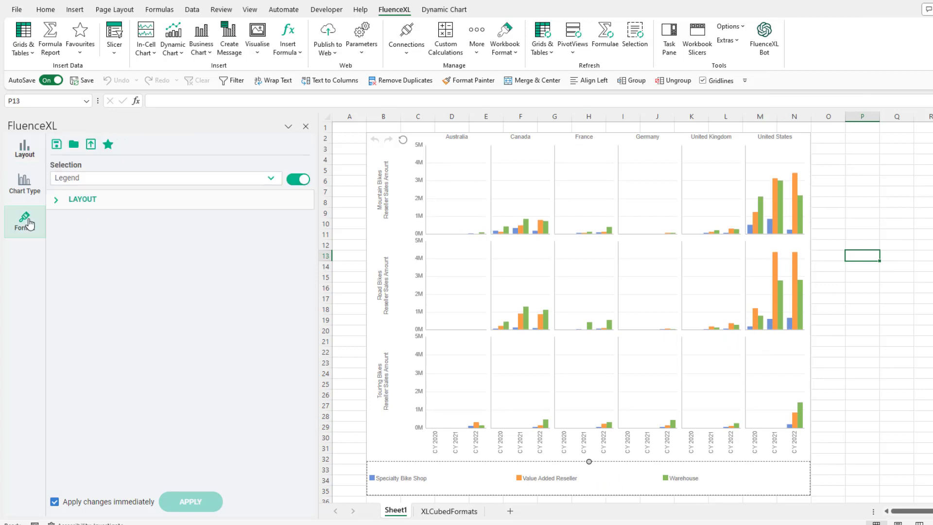
click(56, 199)
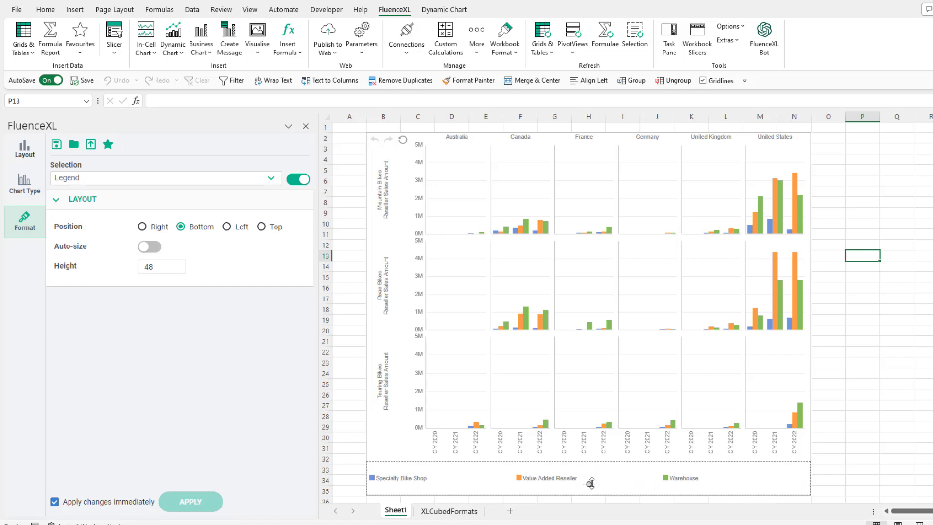
drag(591, 483, 591, 487)
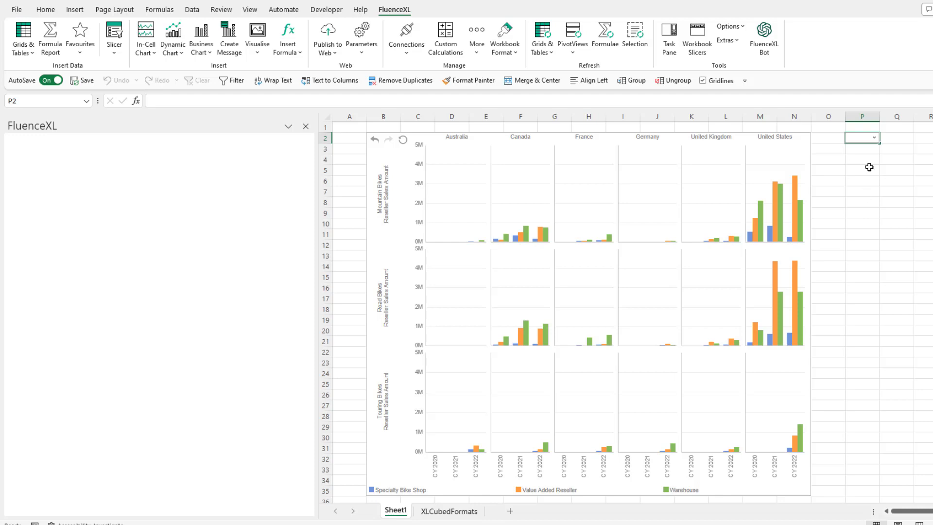
Tick Canada in the P2 Geography slicer dropdown.
click(873, 137)
click(852, 161)
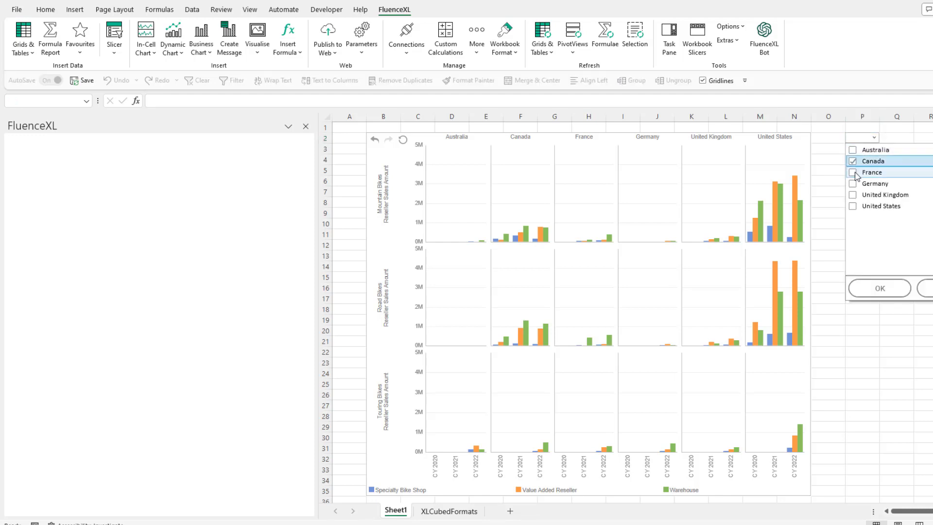
click(883, 288)
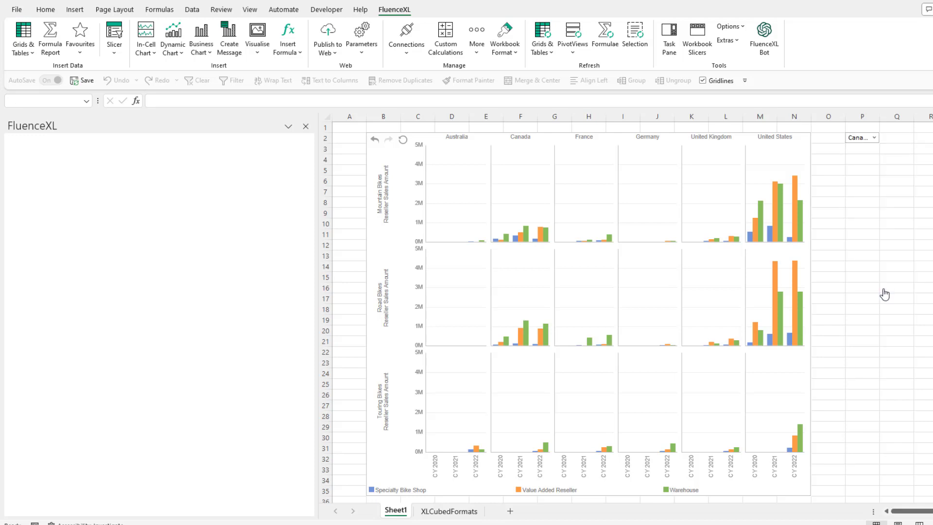
Replace the chart's fixed Country level with a link to the P2 Geography slicer.
click(552, 254)
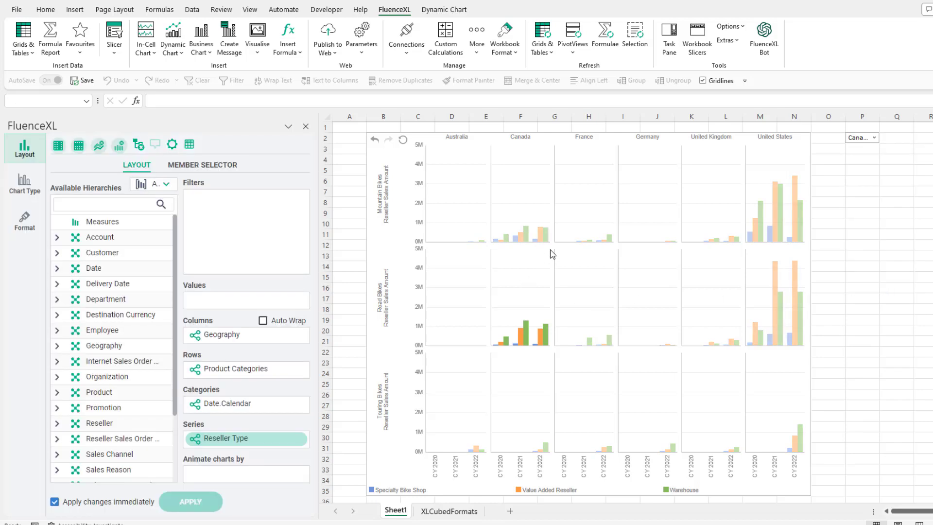
double_click(225, 340)
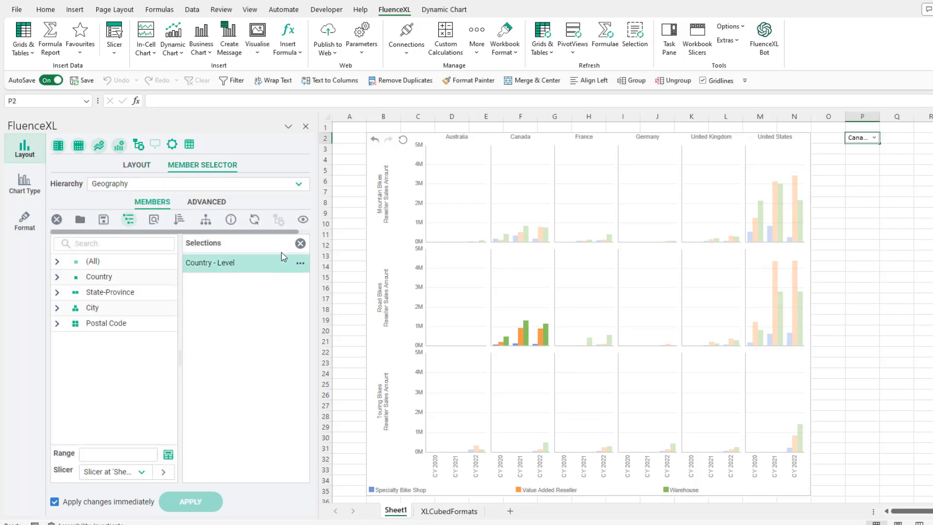
click(300, 243)
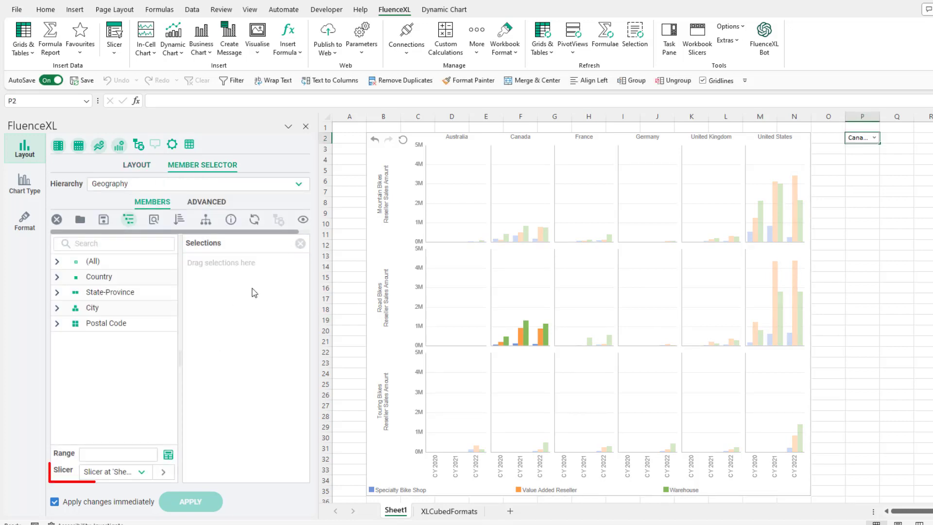
click(165, 472)
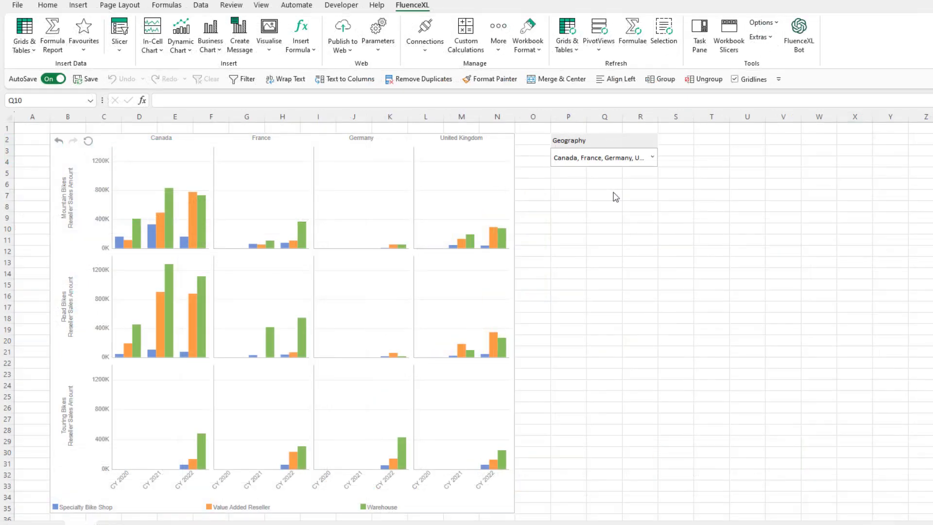
Untick United Kingdom in the Geography slicer, leaving Canada, France and Germany selected.
click(634, 157)
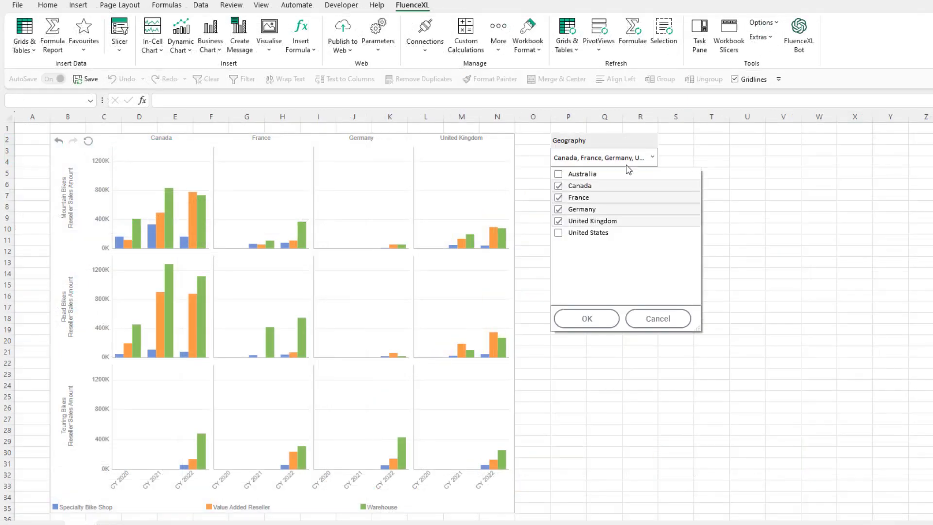
click(560, 209)
click(601, 321)
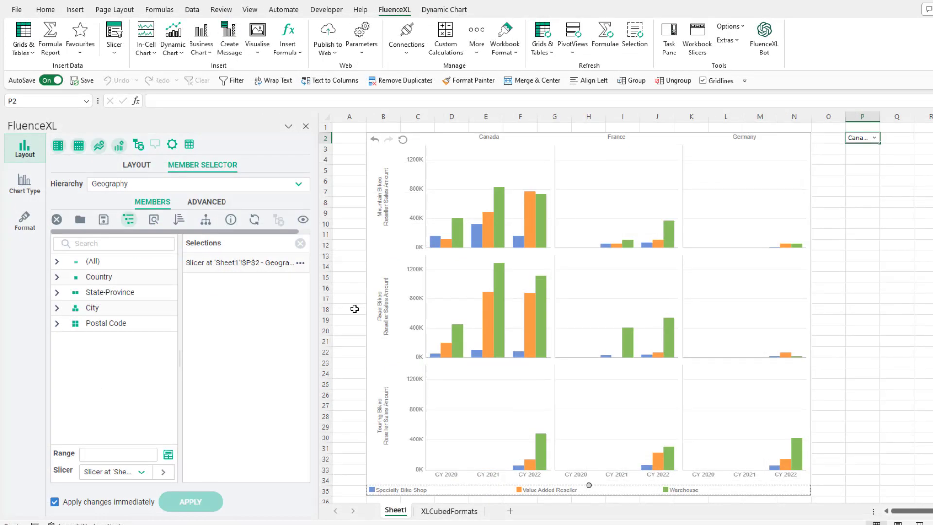
Drill Canada into provinces and British Columbia into its cities, then undo to provinces.
right_click(484, 141)
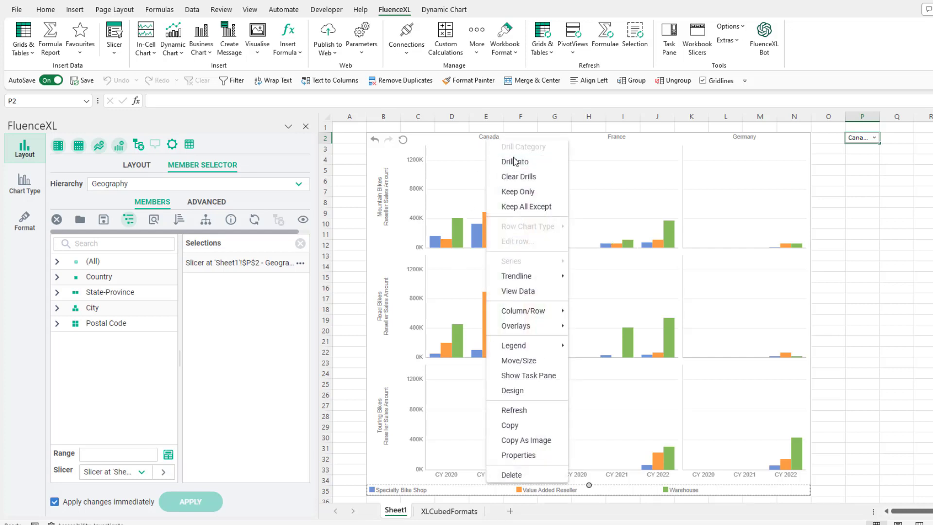
click(516, 161)
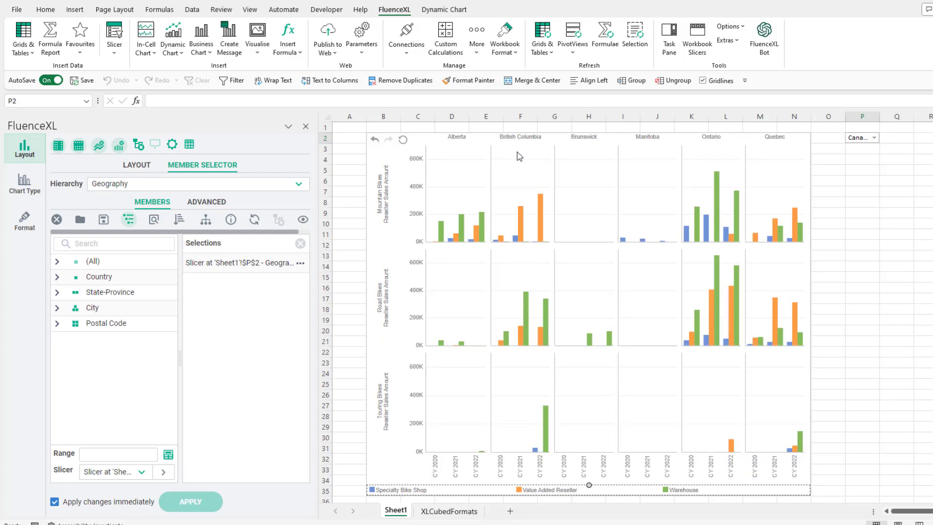
right_click(527, 141)
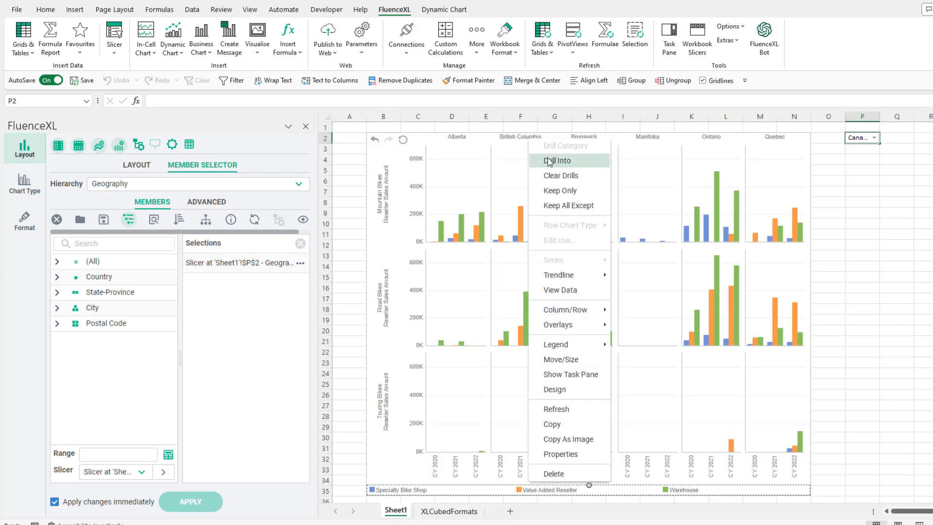
click(549, 161)
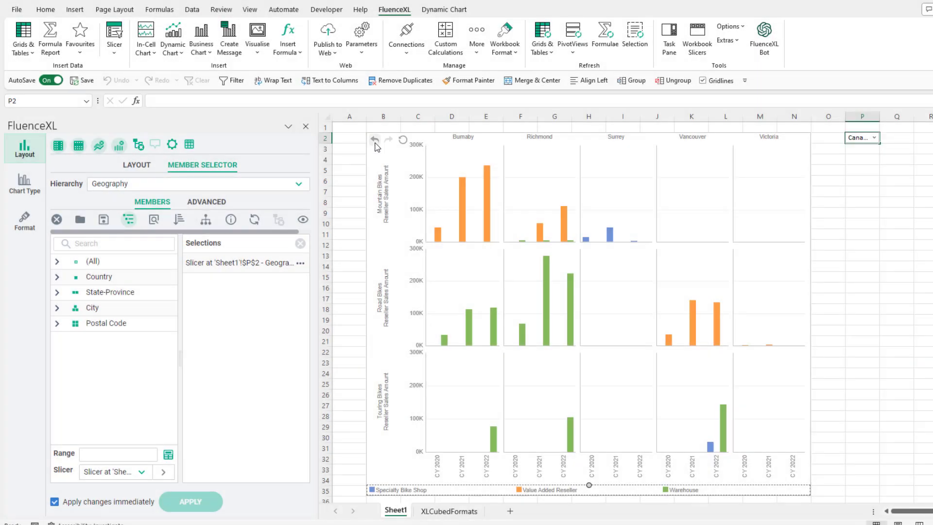
click(374, 142)
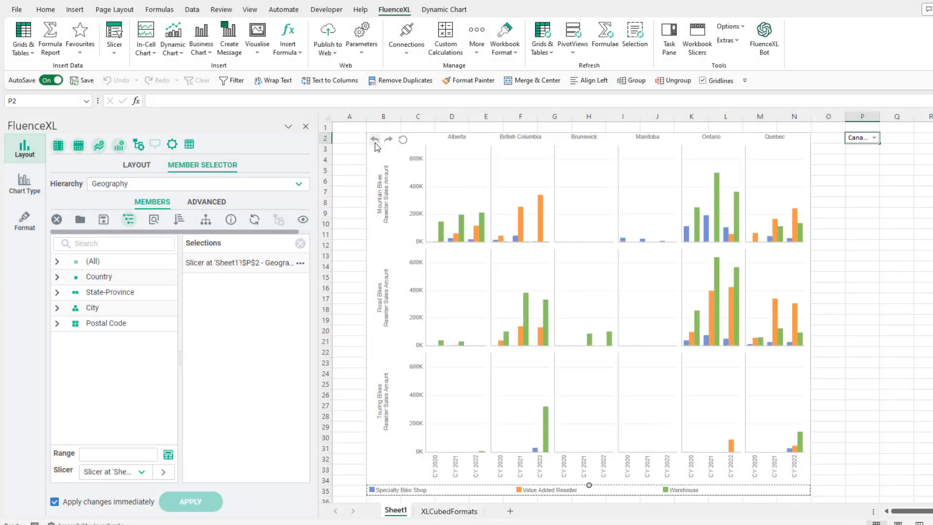
Clear all drills back to the country panels, then use Keep Only on the Canada panel.
right_click(467, 166)
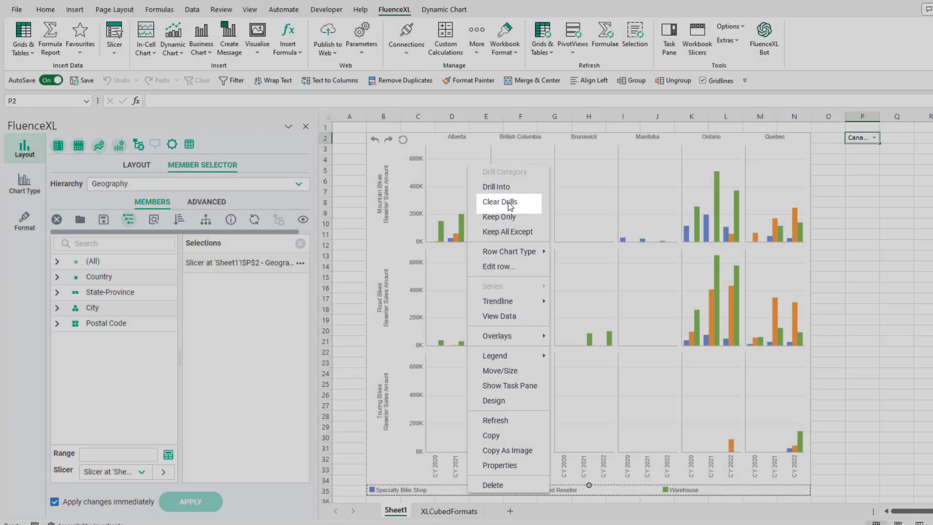
click(509, 205)
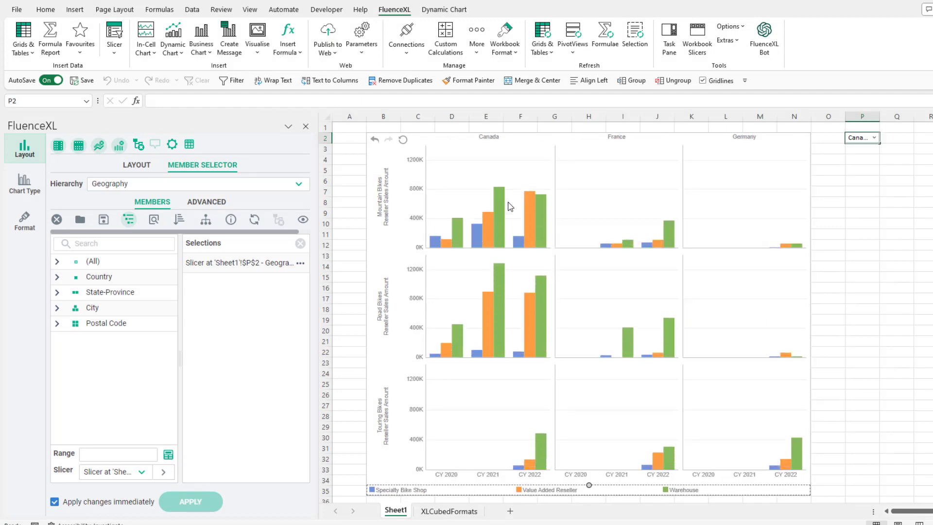
right_click(509, 206)
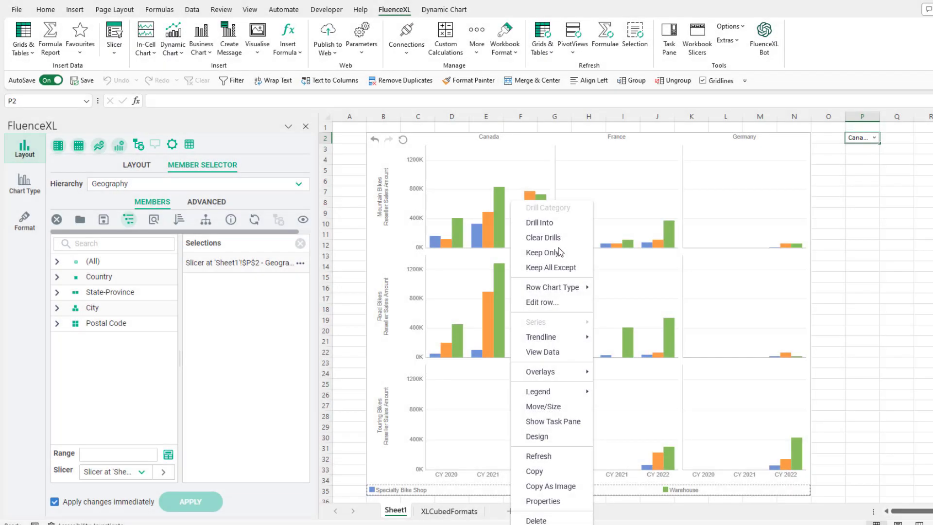
click(560, 252)
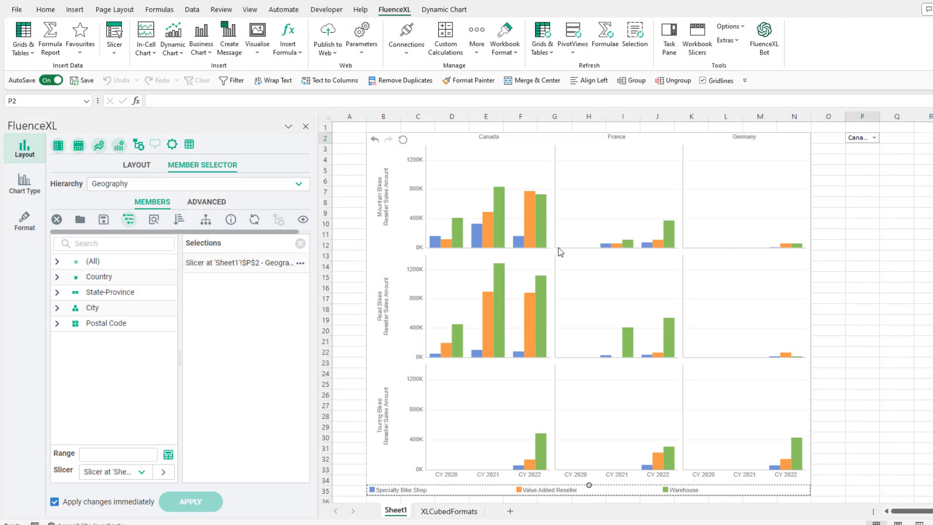